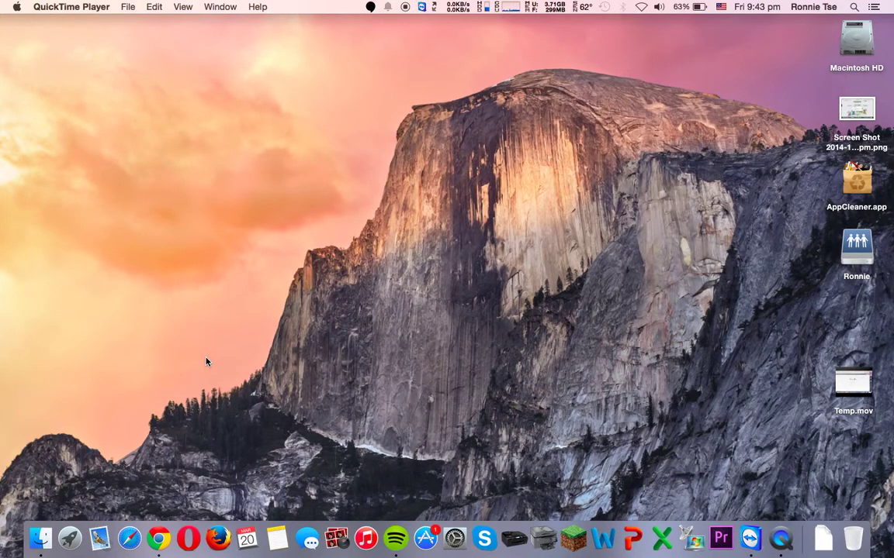
# - Search for winebottler in Chrome and open the WineBottler homepage at winebottler.kronenberg.org
pyautogui.rightClick(206, 362)
pyautogui.click(201, 302)
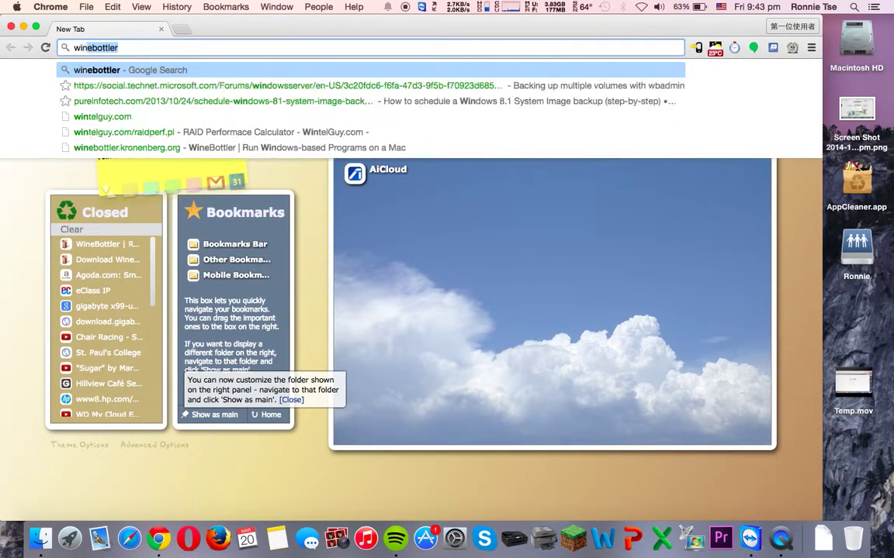
pyautogui.press('Return')
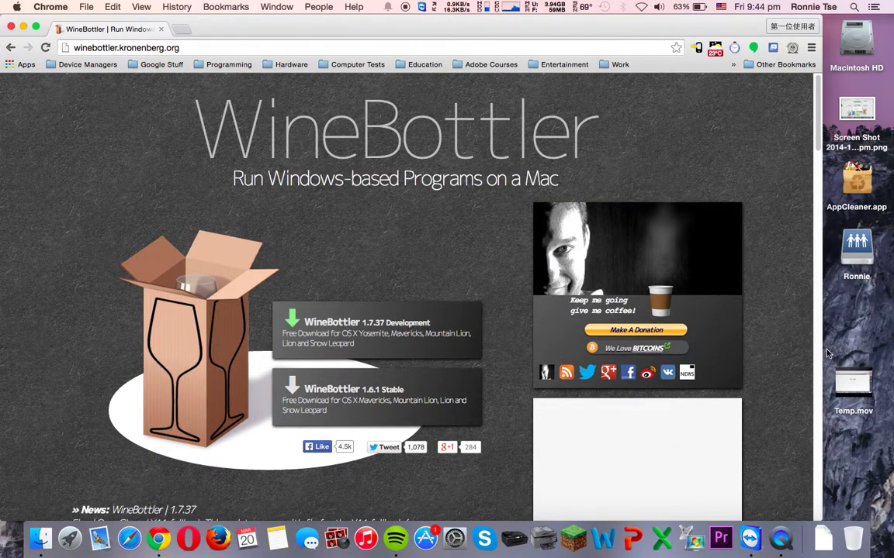
# - Open the downloaded WineBottler 1.7.37 disk image from the Downloads stack
pyautogui.press('super+w')
pyautogui.click(823, 538)
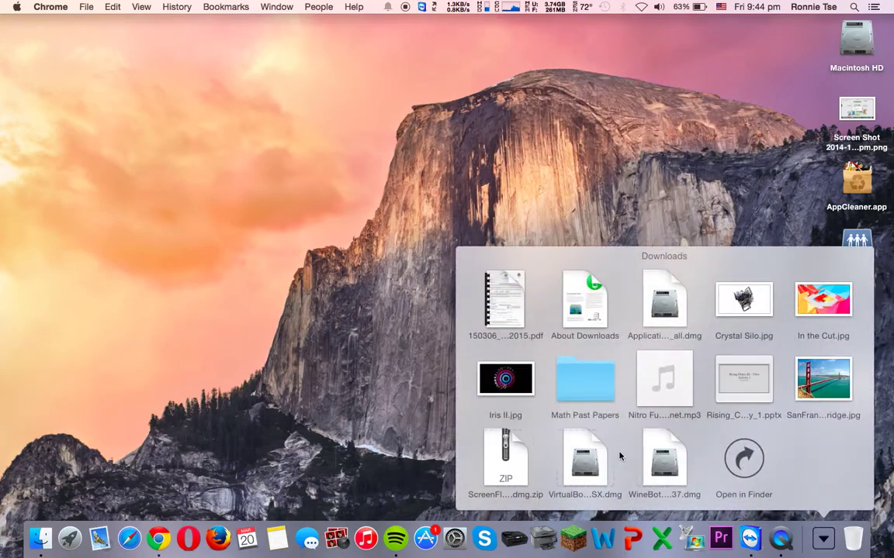
pyautogui.click(664, 461)
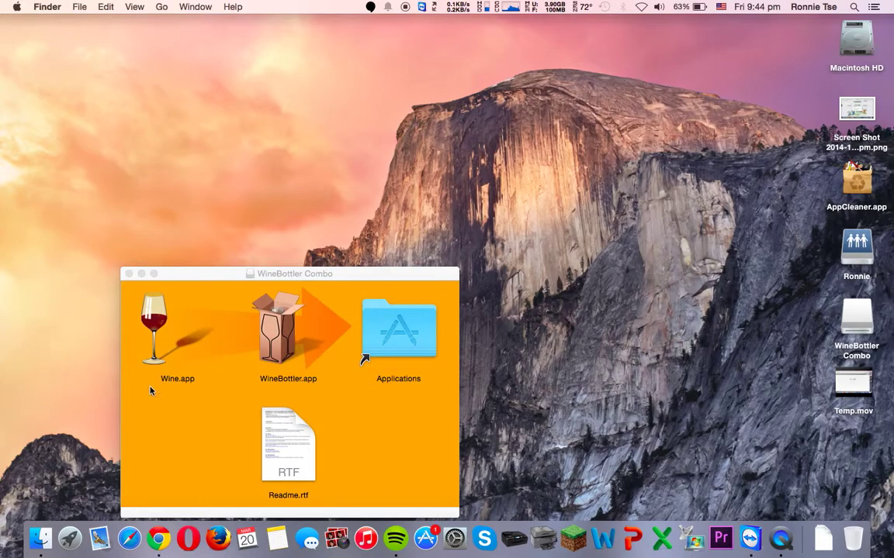
# - Drag Wine.app and WineBottler.app to Applications, stop replacing the existing Wine.app, and close the window
pyautogui.moveTo(136, 331); pyautogui.dragTo(395, 322)
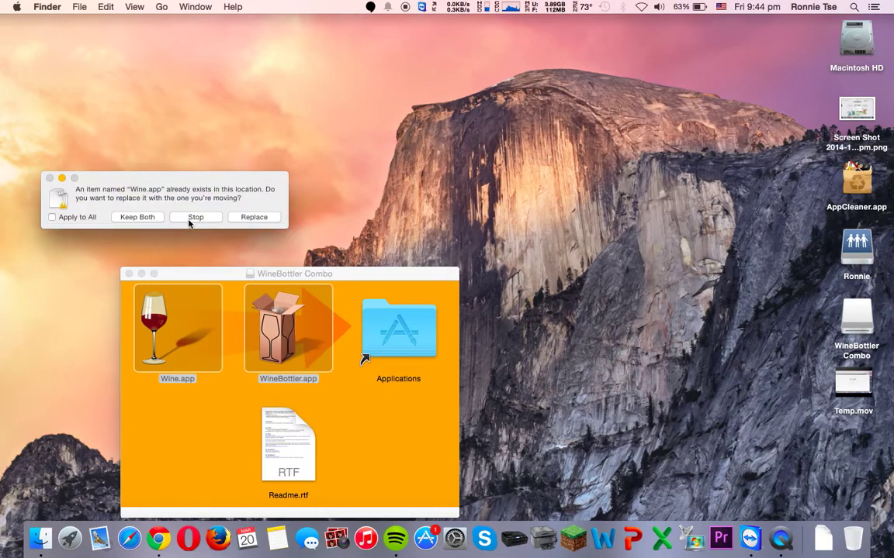
pyautogui.click(188, 220)
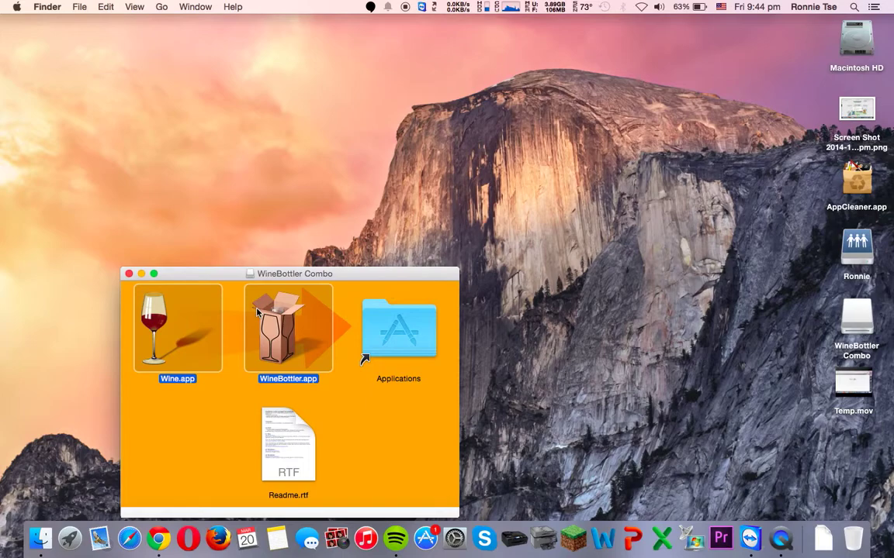
pyautogui.press('super+w')
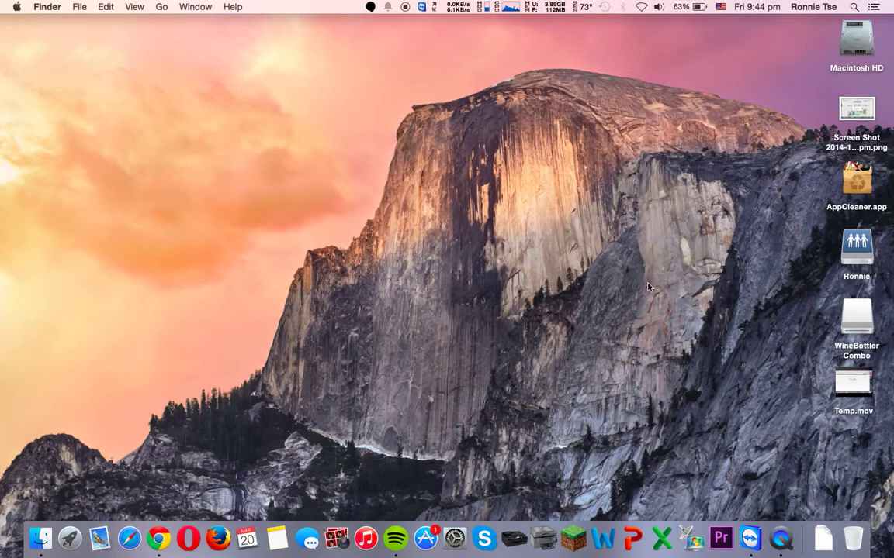
# - Open Minecraft.exe from the home Temp folder and run it directly in the Wine Files prefix
pyautogui.click(866, 243)
pyautogui.doubleClick(866, 243)
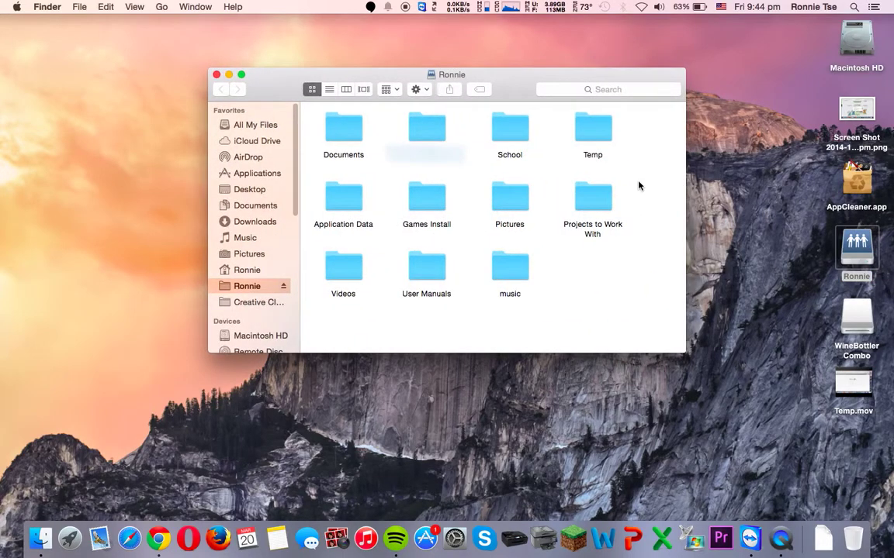
pyautogui.click(590, 137)
pyautogui.doubleClick(590, 137)
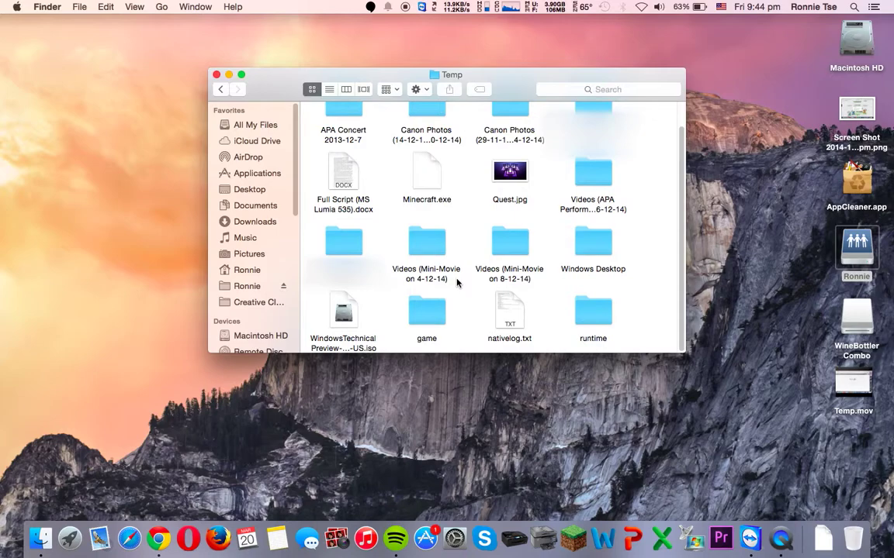
pyautogui.click(420, 177)
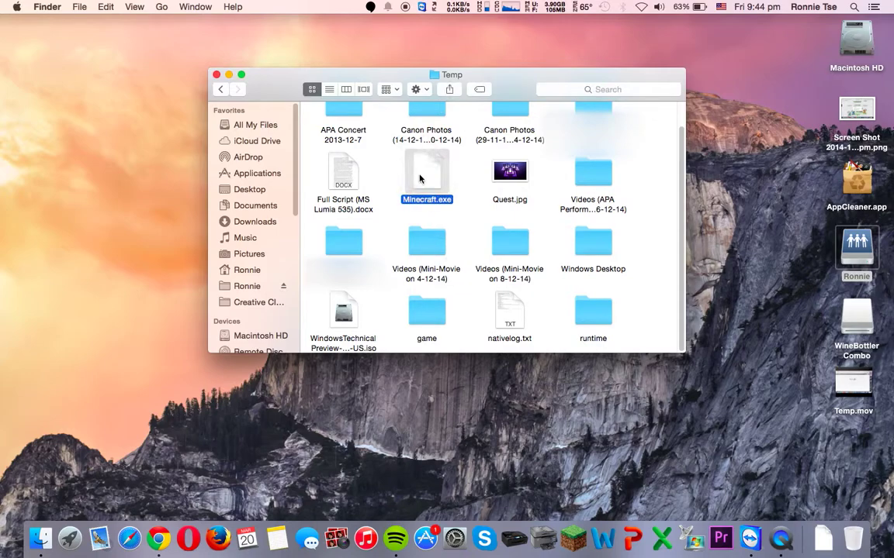
pyautogui.doubleClick(420, 177)
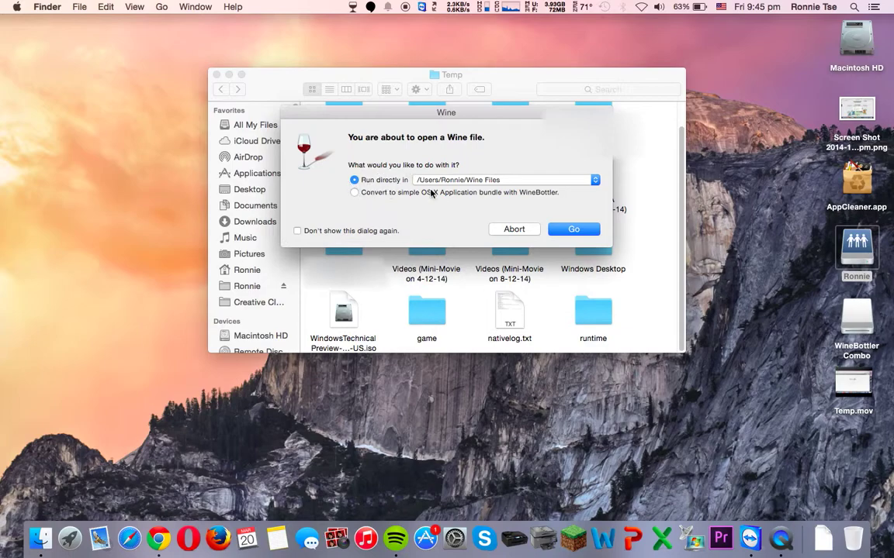
pyautogui.click(589, 232)
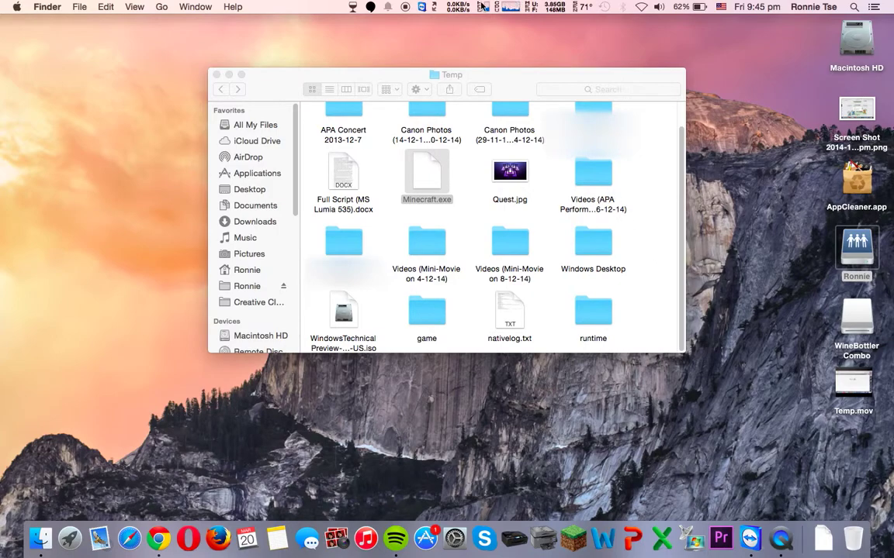
# - Launch the Wine File Manager from the Wine menu-bar icon
pyautogui.click(355, 8)
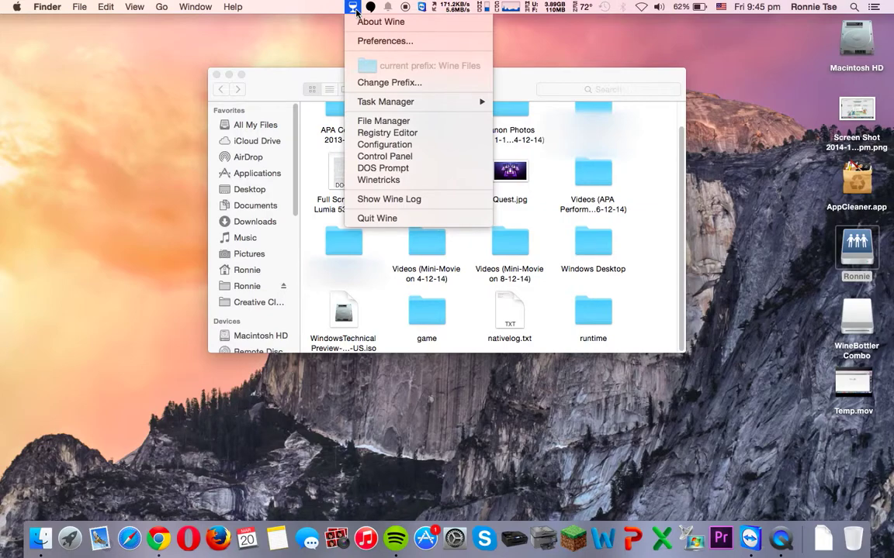
pyautogui.click(399, 122)
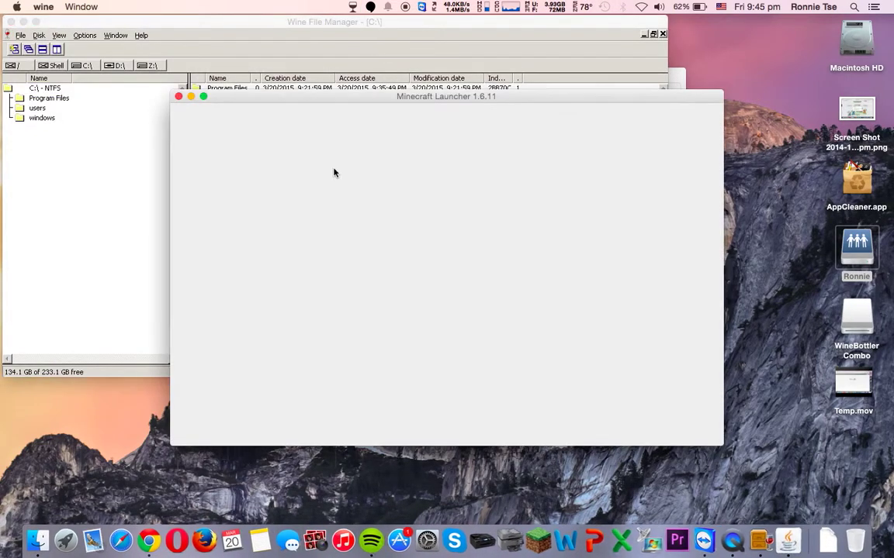
pyautogui.click(404, 29)
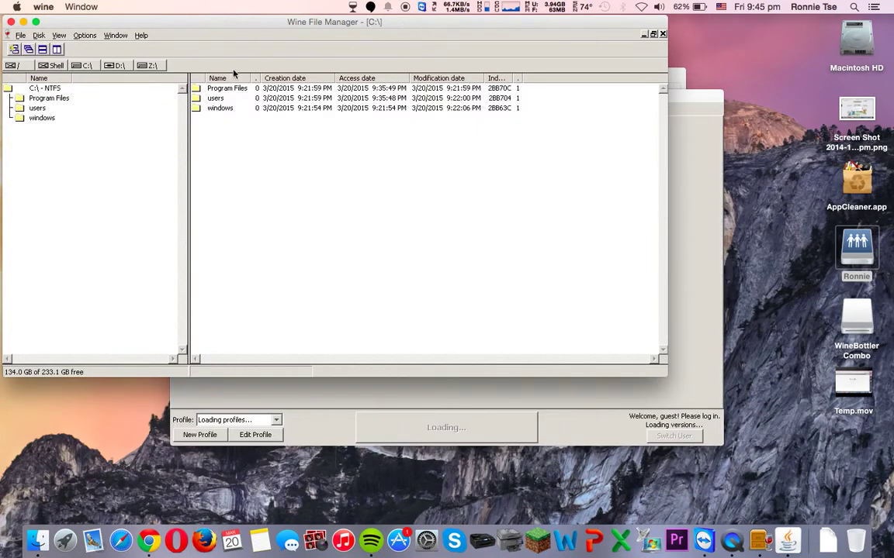
# - Browse users > AppData > Application Data and inspect the Microsoft, java and .minecraft folders
pyautogui.click(39, 109)
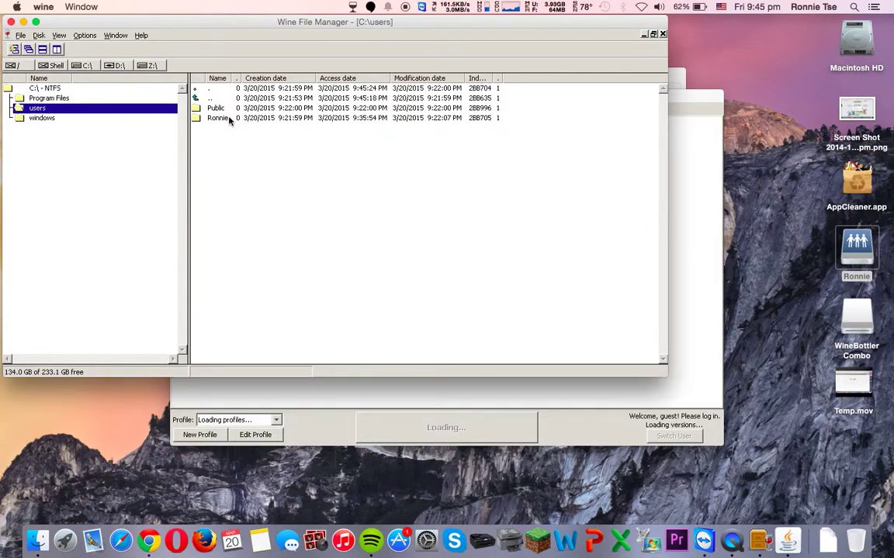
pyautogui.doubleClick(228, 118)
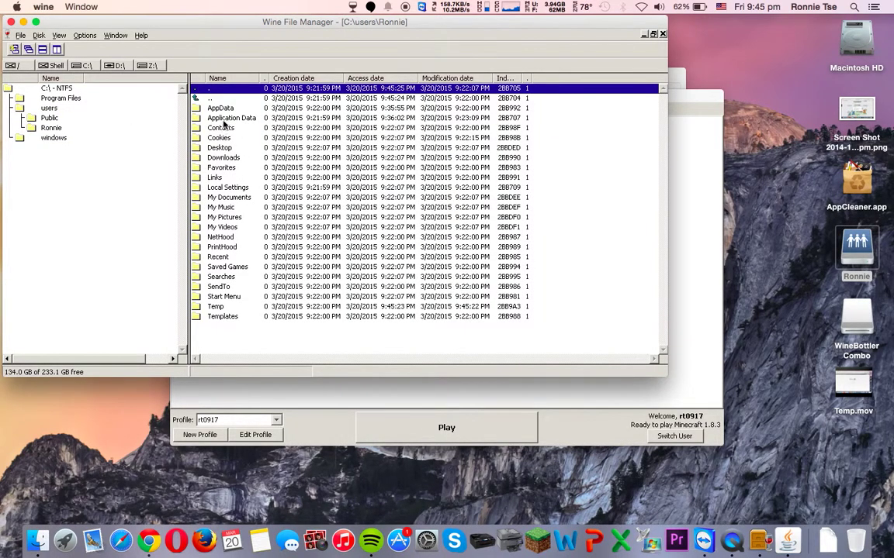
pyautogui.doubleClick(213, 109)
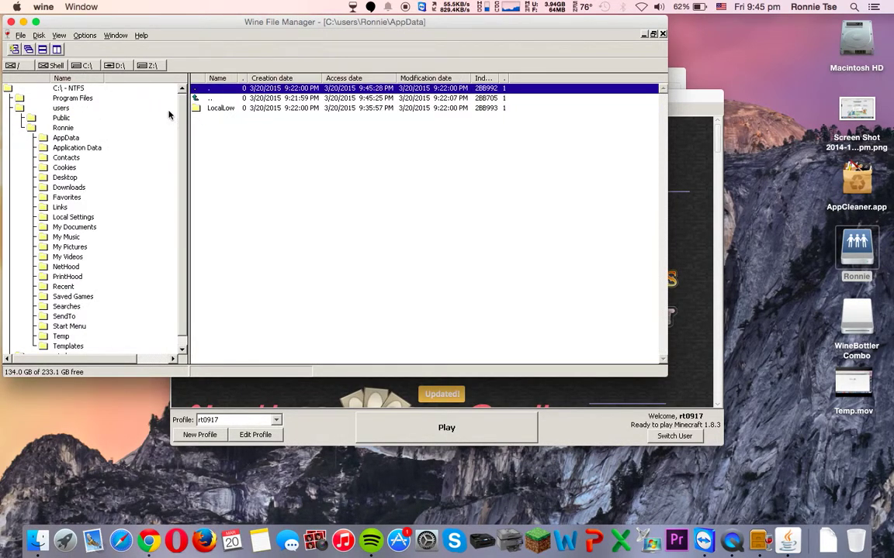
pyautogui.click(77, 148)
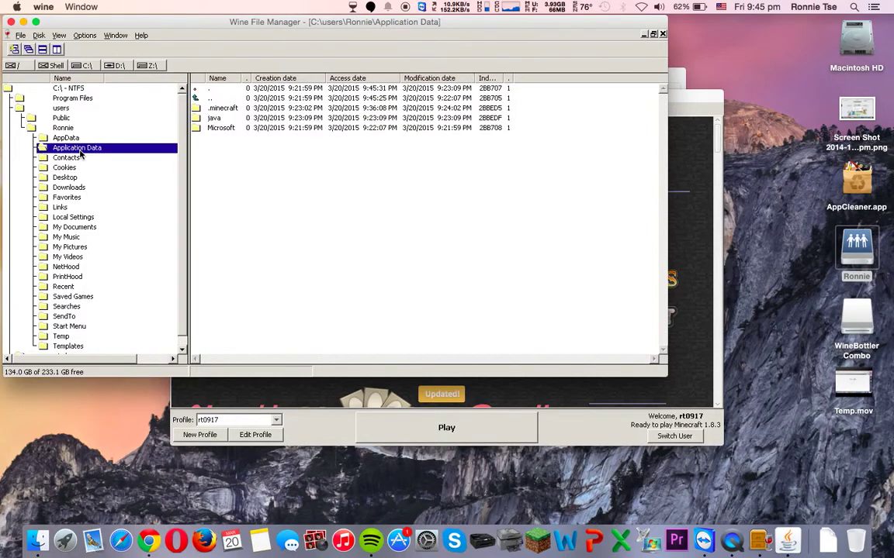
pyautogui.click(221, 129)
pyautogui.click(200, 118)
pyautogui.click(202, 108)
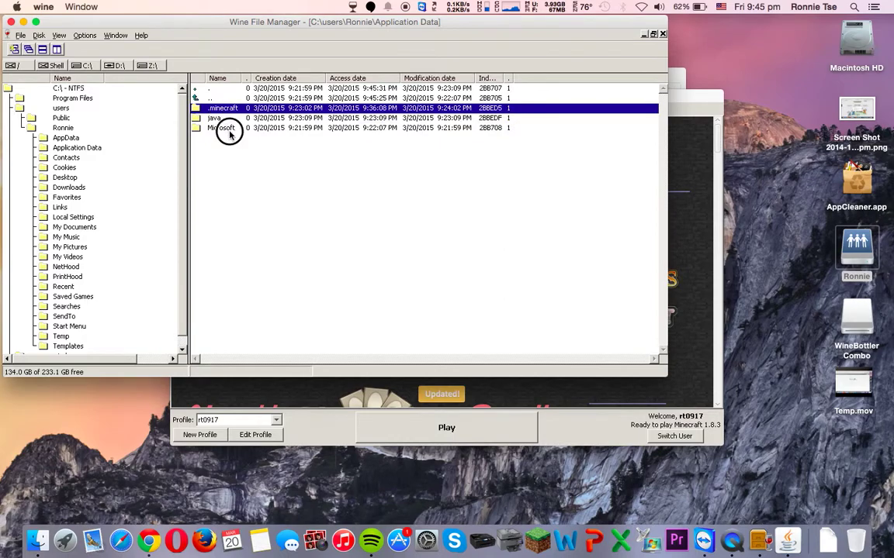
pyautogui.click(230, 132)
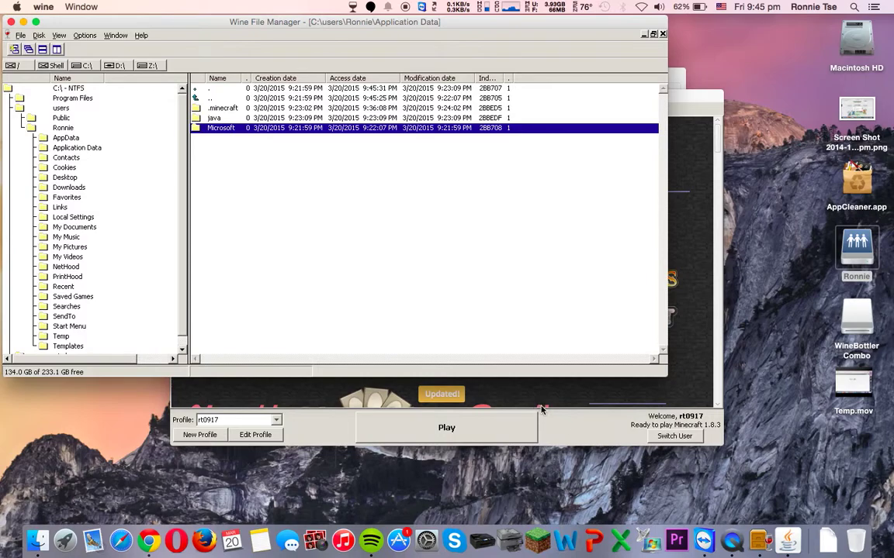
# - Play Minecraft 1.8.3 from the launcher and close the Wine File Manager
pyautogui.click(564, 426)
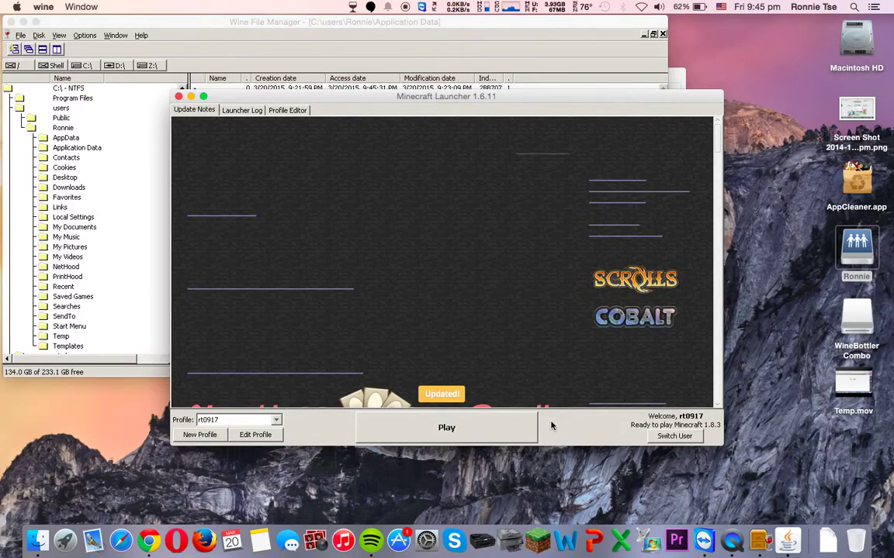
pyautogui.click(510, 424)
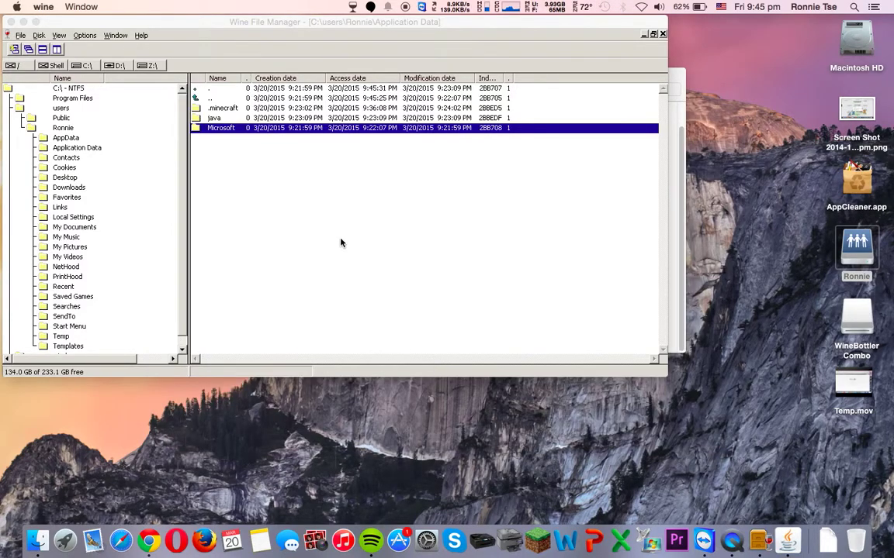
pyautogui.click(10, 22)
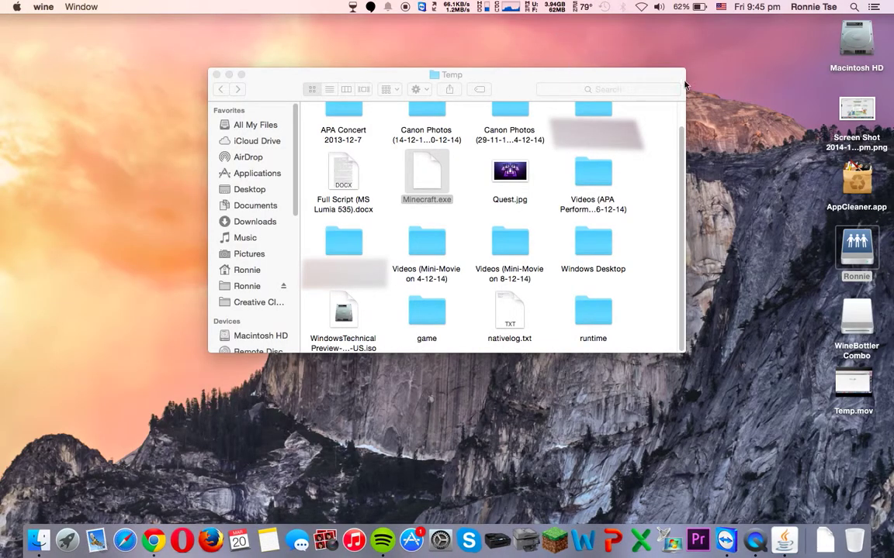
pyautogui.click(657, 220)
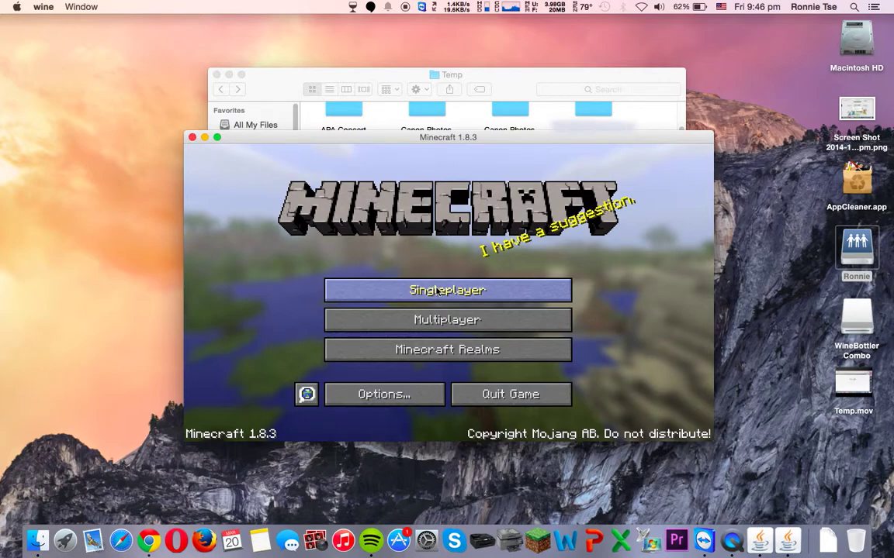
# - Load the Test World save from the Singleplayer world list
pyautogui.click(439, 290)
pyautogui.doubleClick(430, 223)
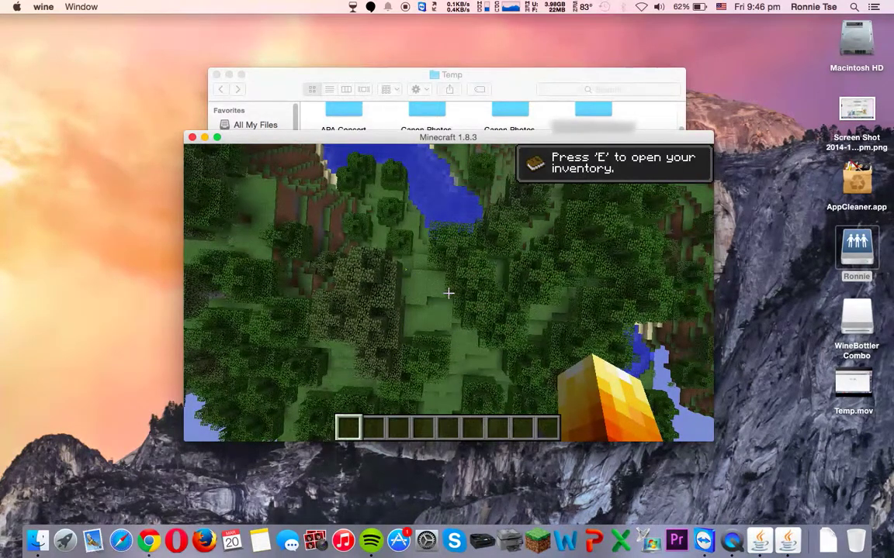
# - Fly up over the forest and lake, look around, then pause the game with Esc
pyautogui.press('space')
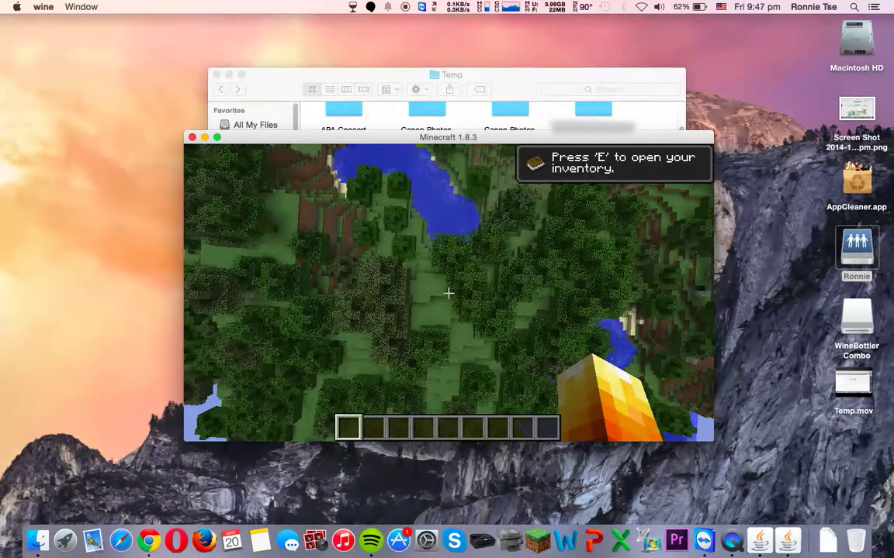
pyautogui.moveTo(448, 232)
pyautogui.moveTo(448, 294)
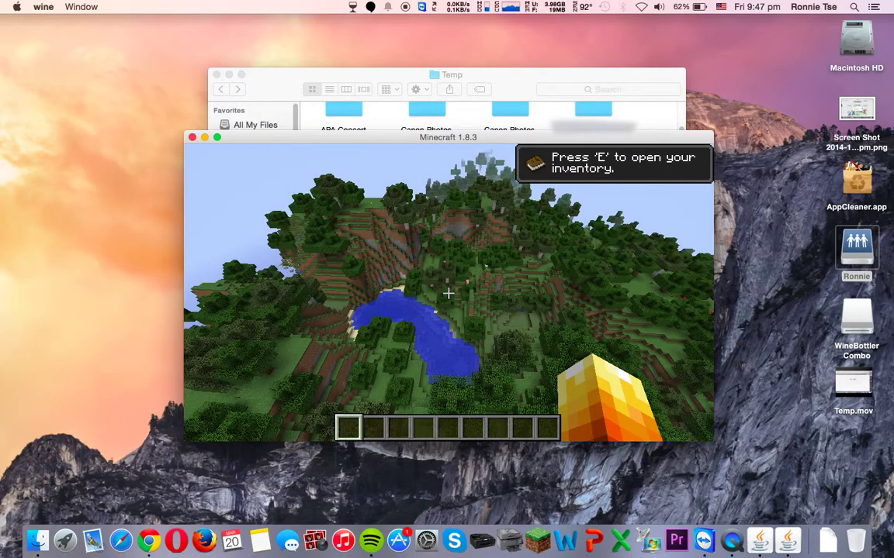
pyautogui.moveTo(448, 293)
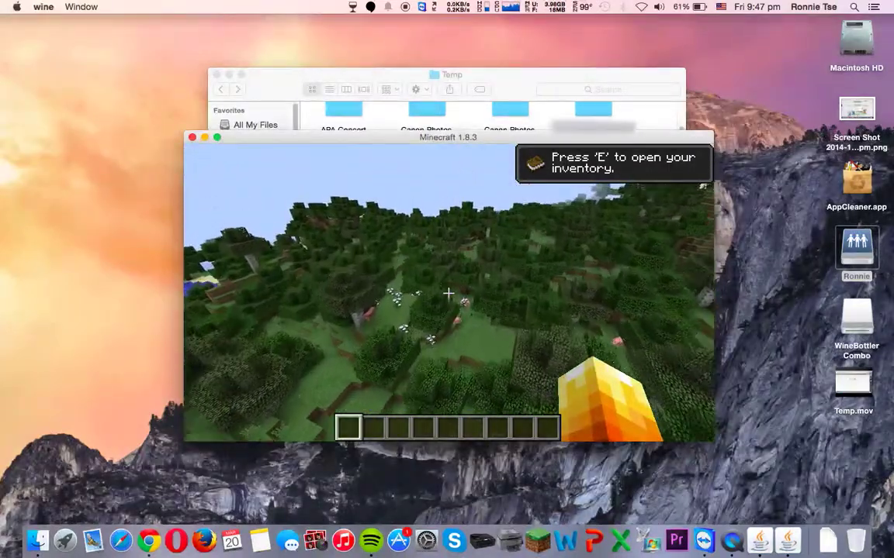
pyautogui.press('Escape')
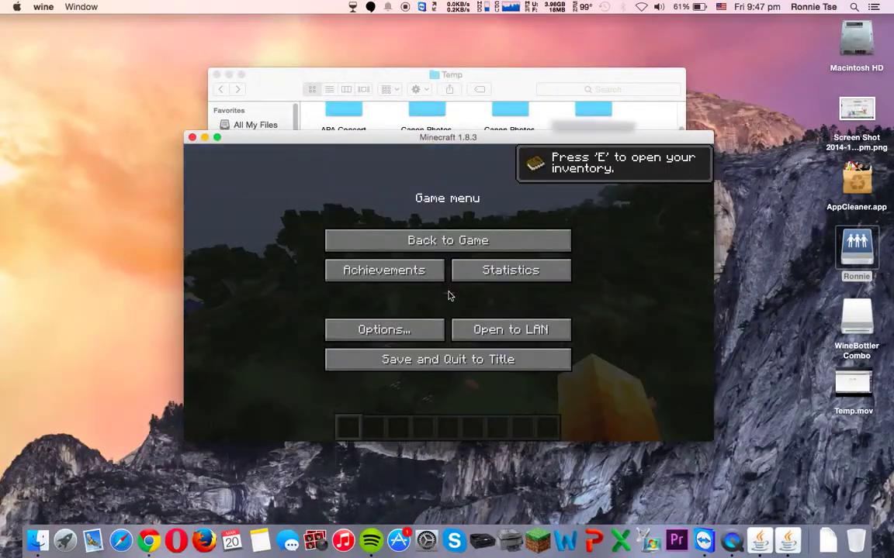
# - Save and quit to title, close Minecraft, and quit Wine with confirmation
pyautogui.click(436, 362)
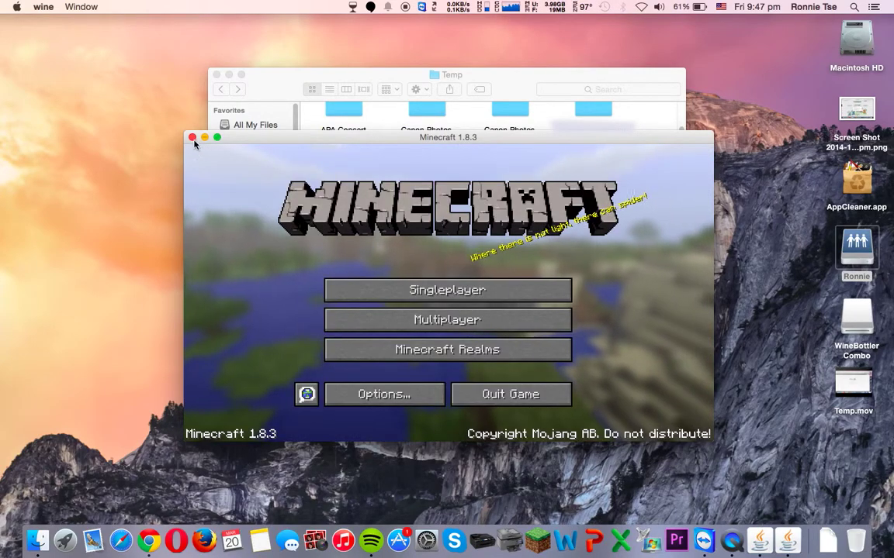
pyautogui.click(193, 137)
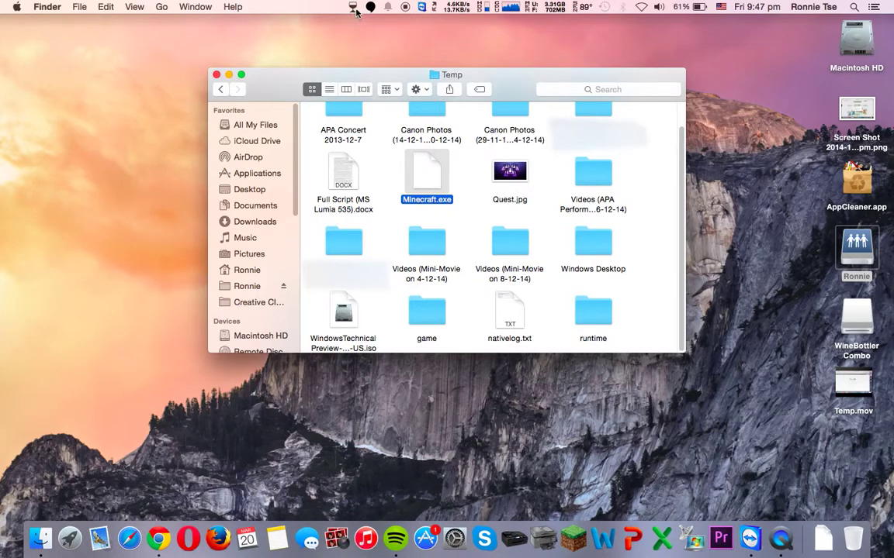
pyautogui.click(354, 9)
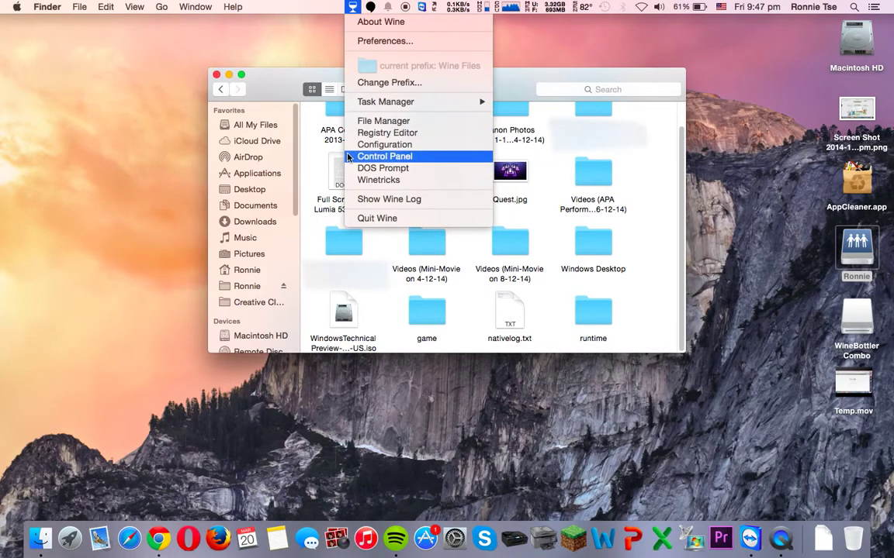
pyautogui.click(380, 218)
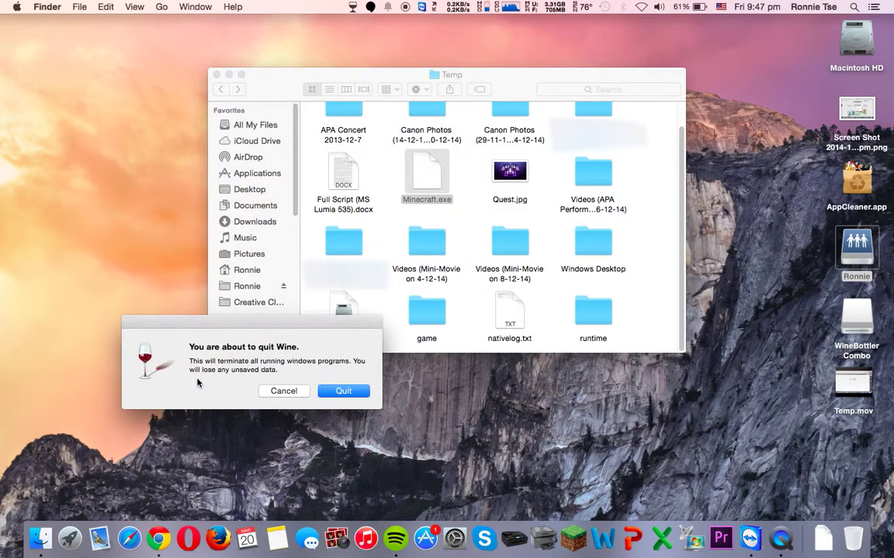
pyautogui.click(336, 390)
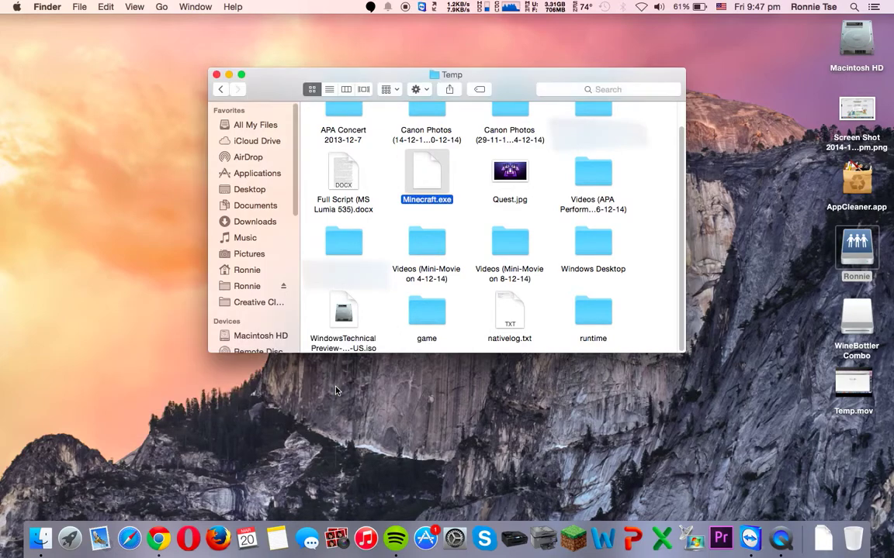
# - Eject the WineBottler Combo disk by dragging it to Trash and close the Temp window
pyautogui.click(657, 237)
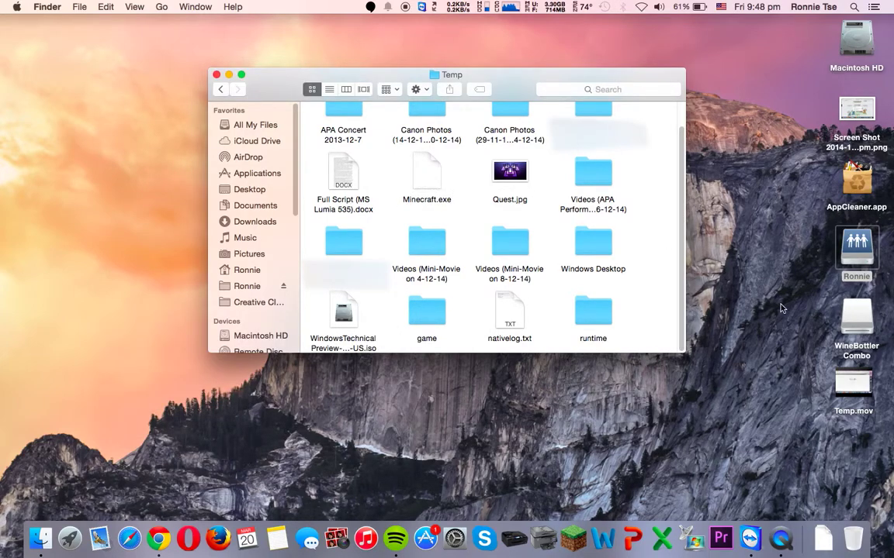
pyautogui.moveTo(856, 318); pyautogui.dragTo(851, 541)
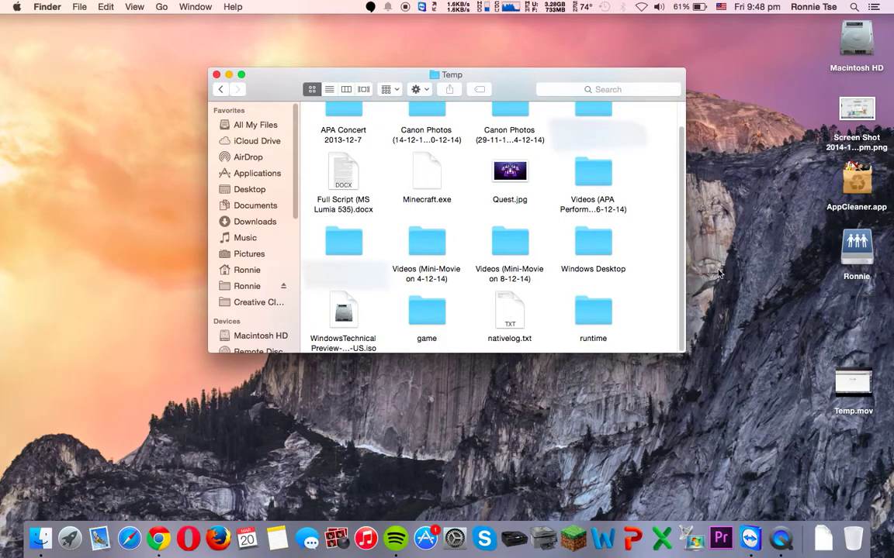
pyautogui.press('super+w')
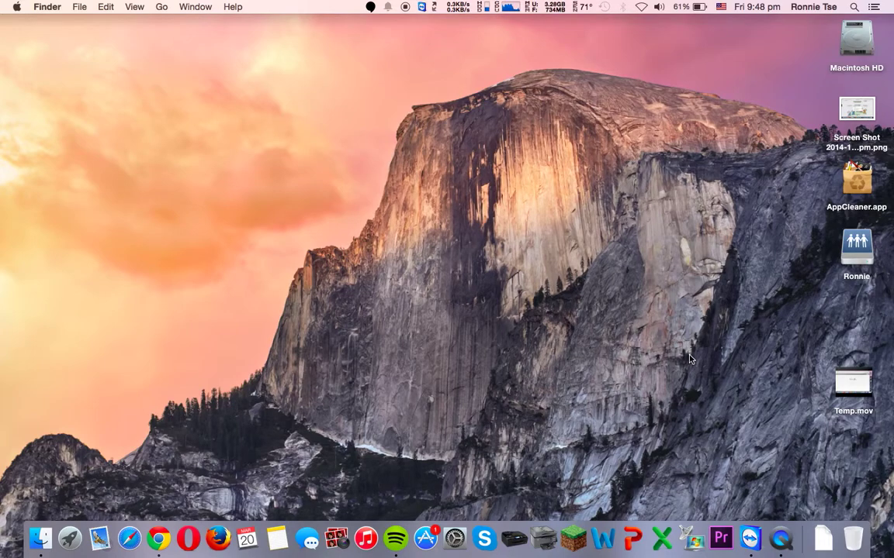